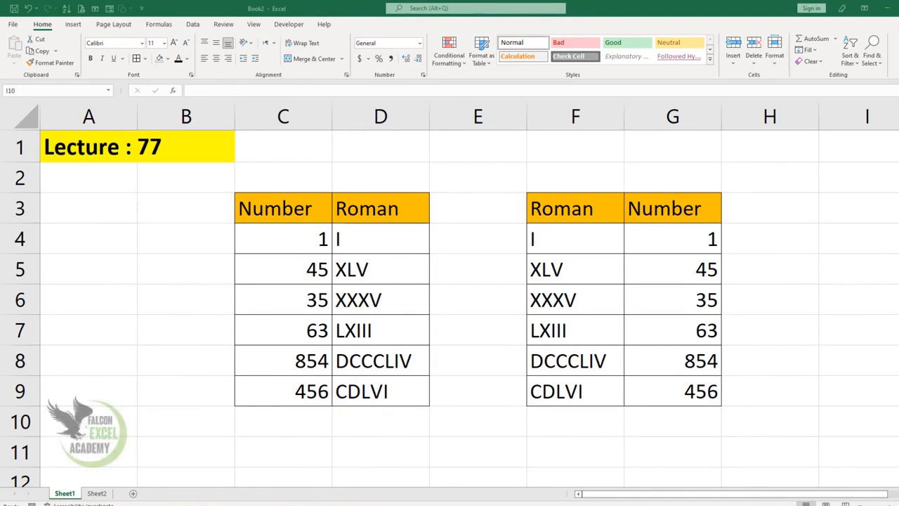
Clear the existing Roman numerals from D4:D9 in the first table on Sheet1
left_click(292, 244)
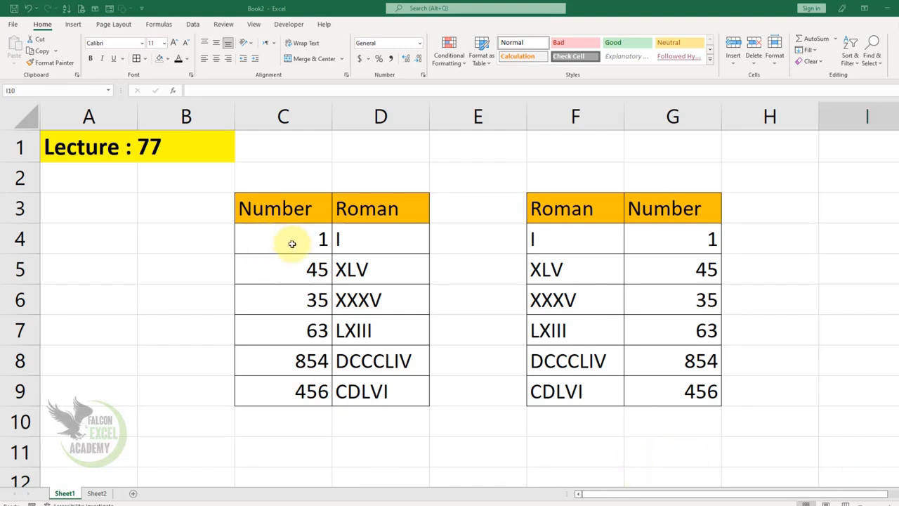
left_click_drag(367, 242, 380, 393)
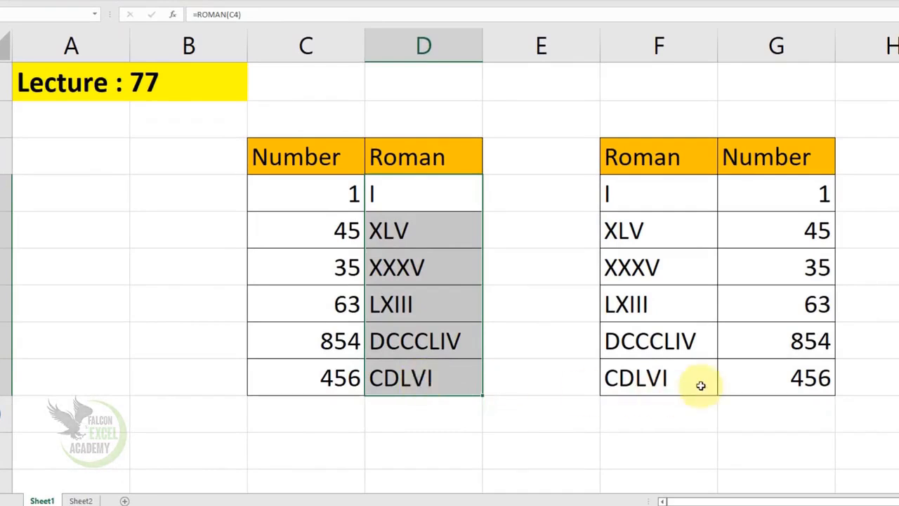
left_click_drag(632, 193, 624, 376)
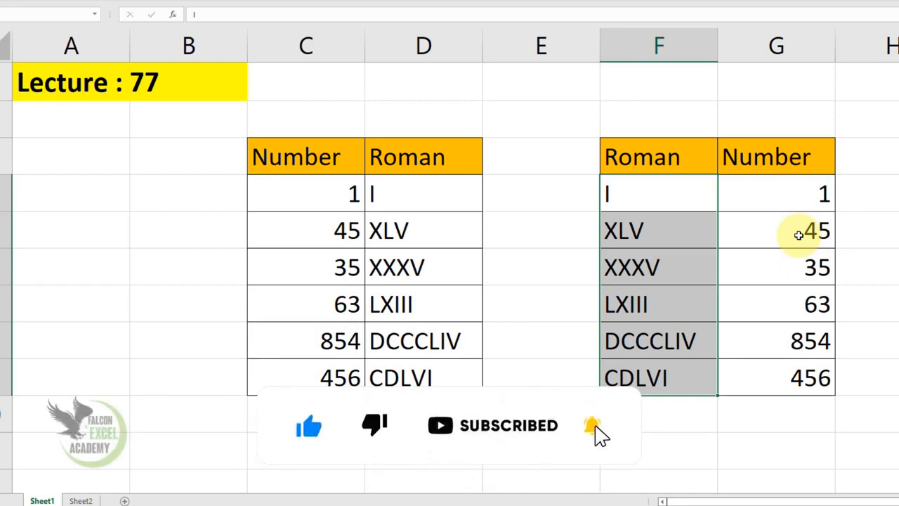
left_click(361, 208)
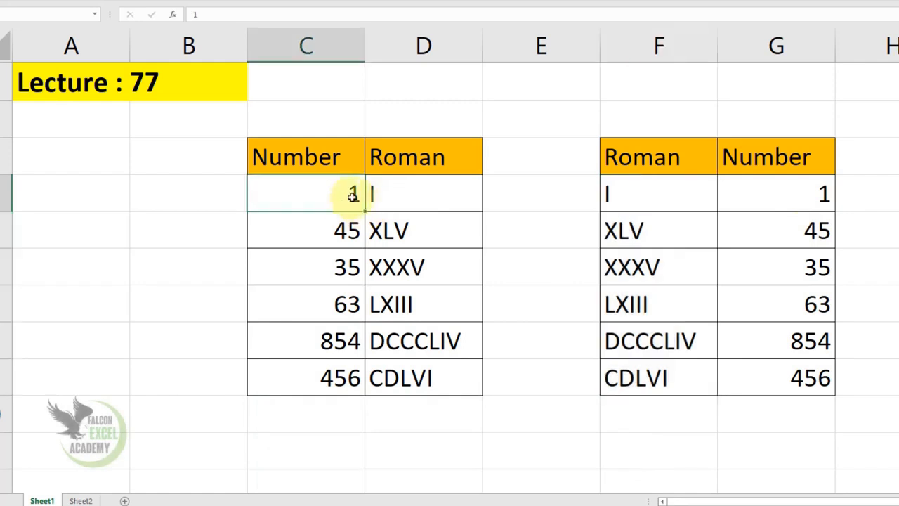
left_click_drag(432, 201, 444, 367)
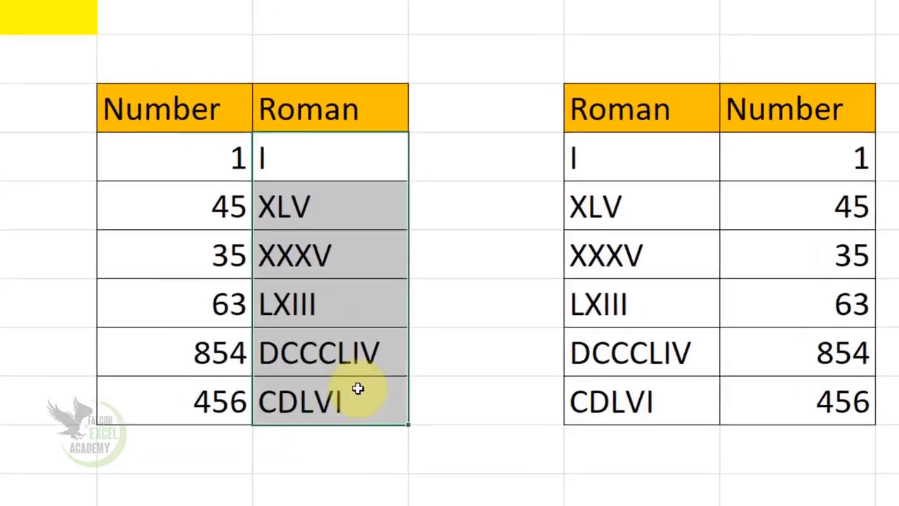
key("Delete")
Enter =ROMAN(C4) in D4 to convert the first number to a Roman numeral
left_click(225, 200)
left_click_drag(219, 163, 245, 393)
left_click(336, 163)
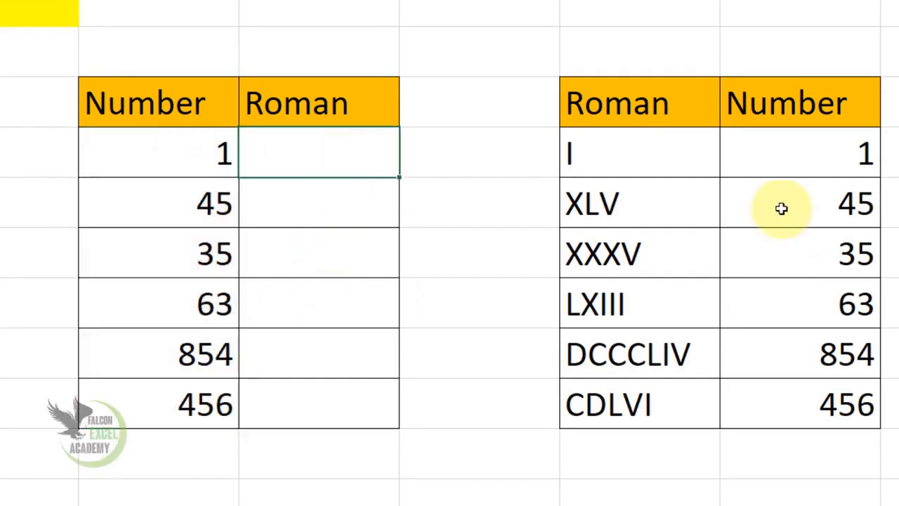
type("=roman")
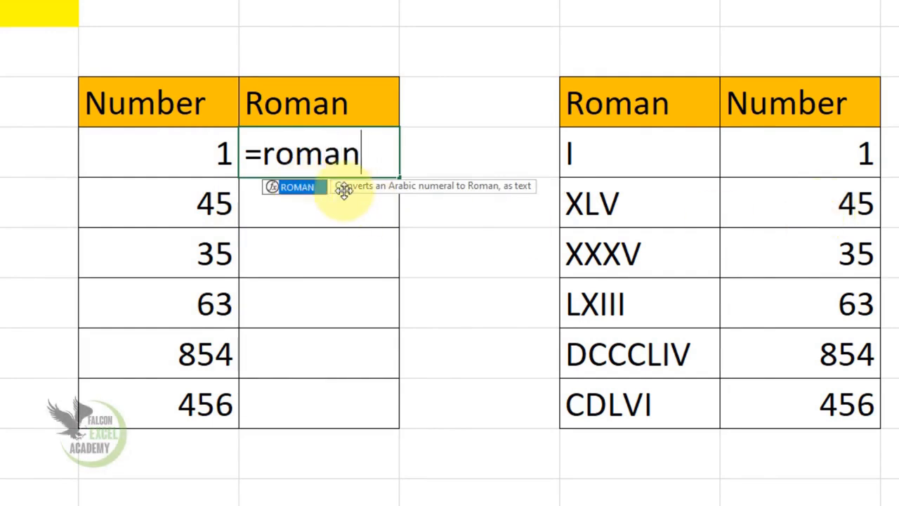
key("Tab")
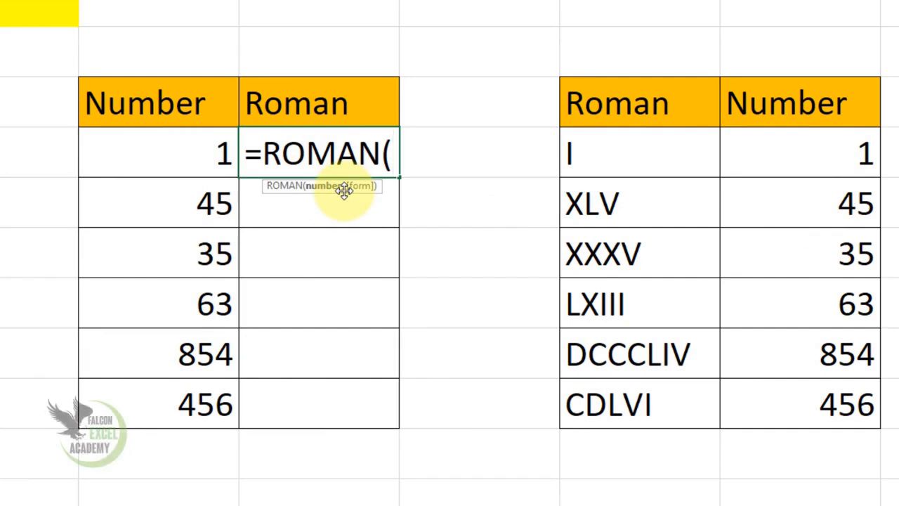
left_click(183, 150)
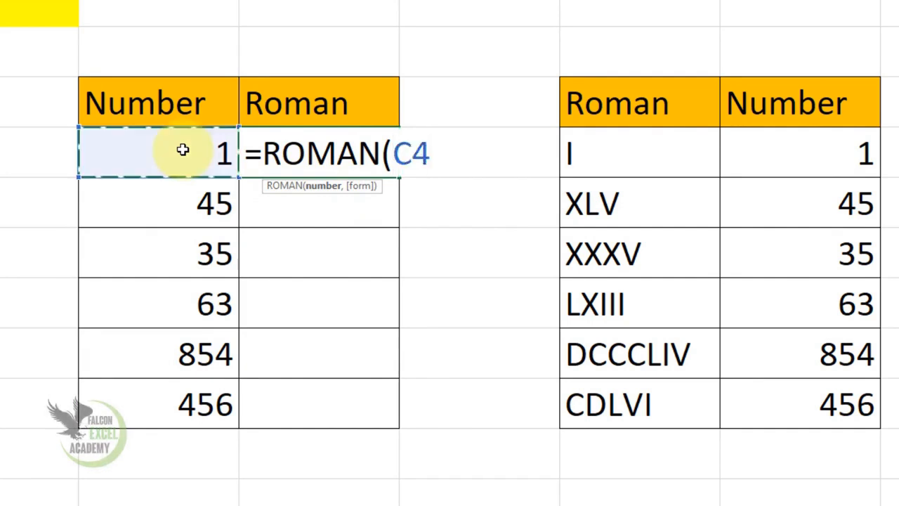
type(")")
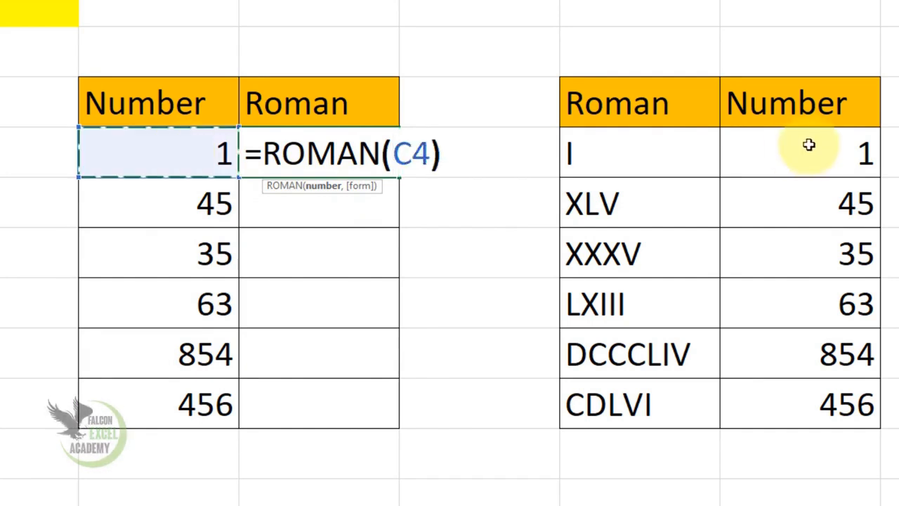
key("Return")
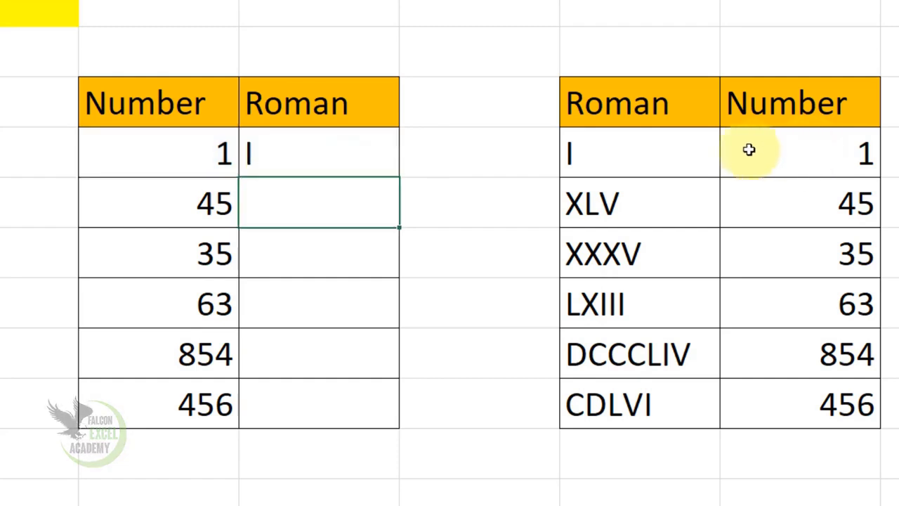
Fill the ROMAN formula from D4 down to D9
left_click(337, 157)
left_click_drag(402, 180, 373, 419)
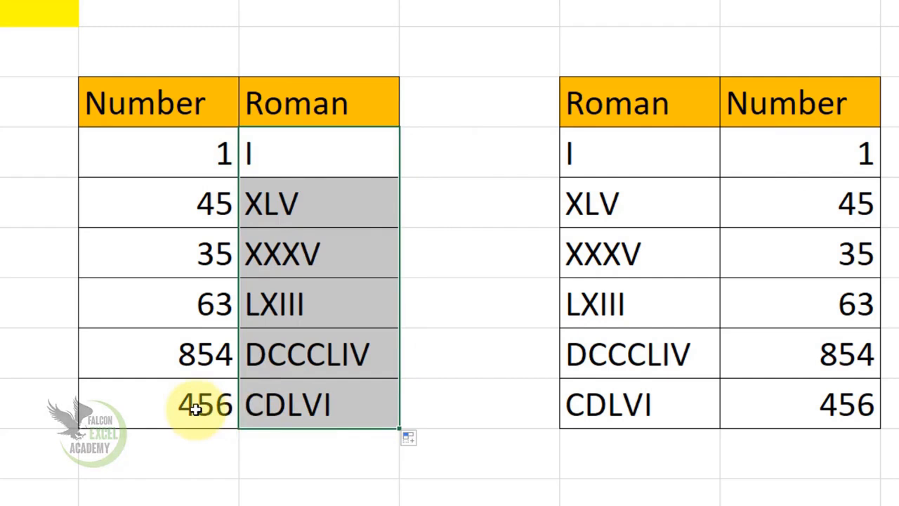
left_click(310, 412)
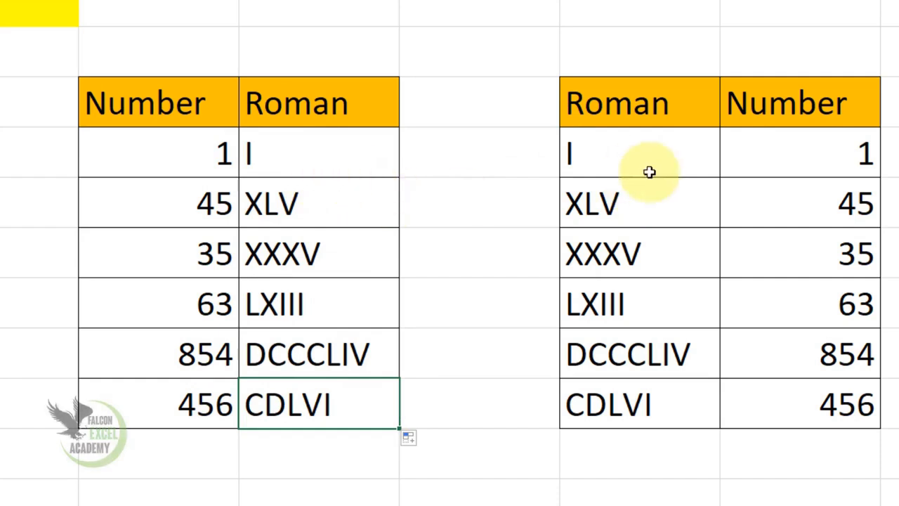
Clear F4:G9 in the second table and paste the Roman numerals from D4:D9 as values starting at F4
left_click_drag(650, 168, 779, 411)
key("Delete")
left_click_drag(311, 159, 312, 401)
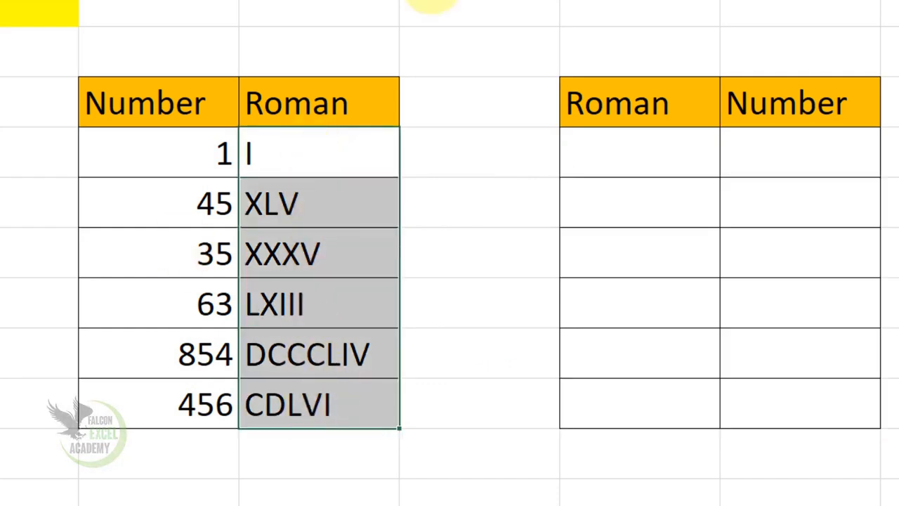
key("ctrl+c")
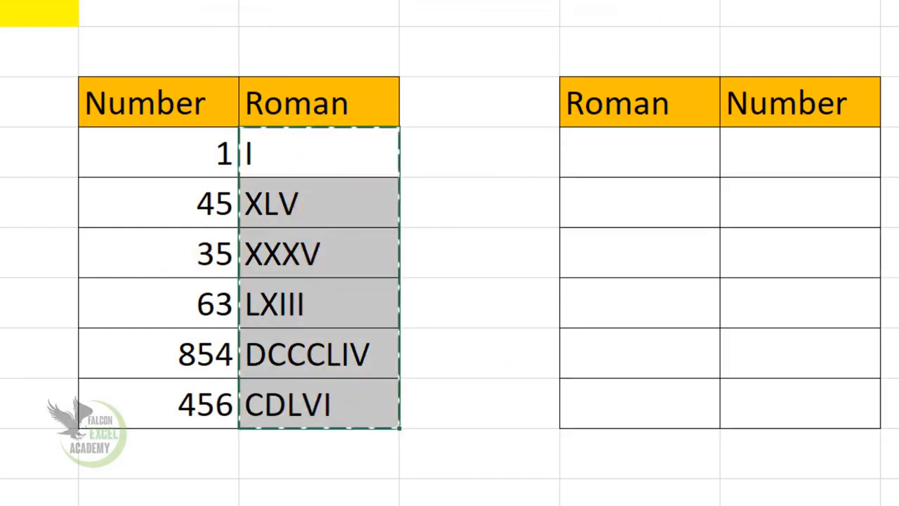
left_click(628, 166)
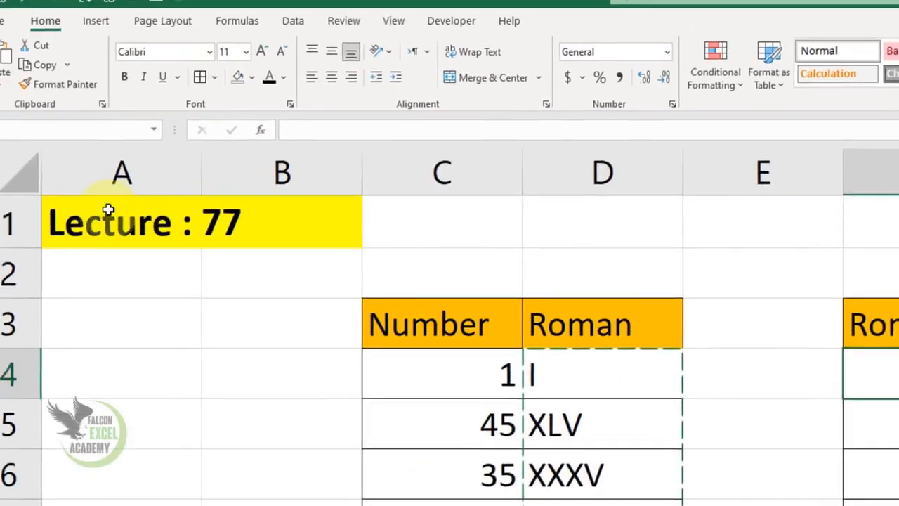
left_click(0, 85)
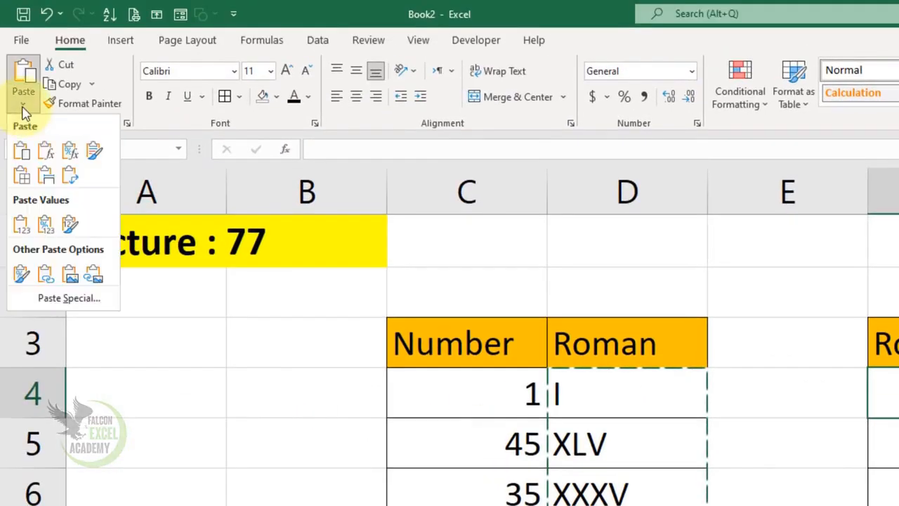
left_click(20, 225)
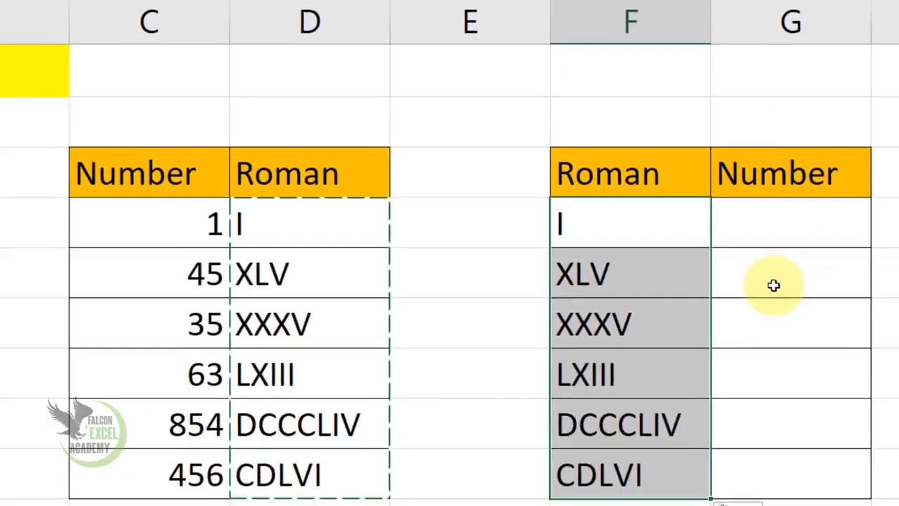
Enter =ARABIC(F4) in G4 to convert the first Roman numeral back to a number
left_click_drag(570, 218, 596, 462)
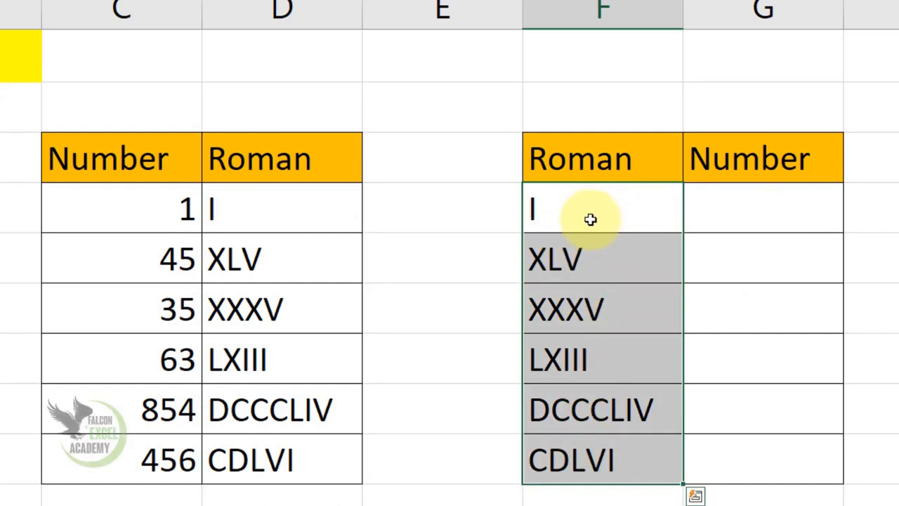
left_click(763, 206)
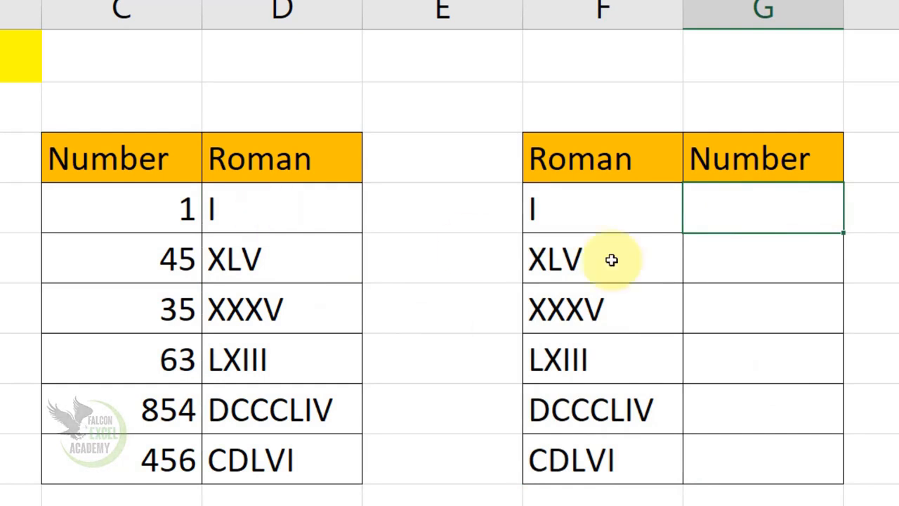
type("=ar")
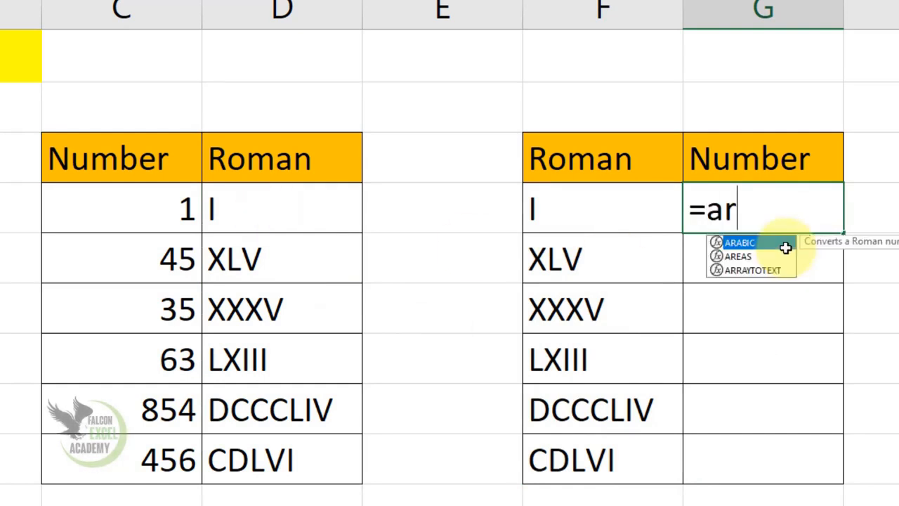
double_click(786, 242)
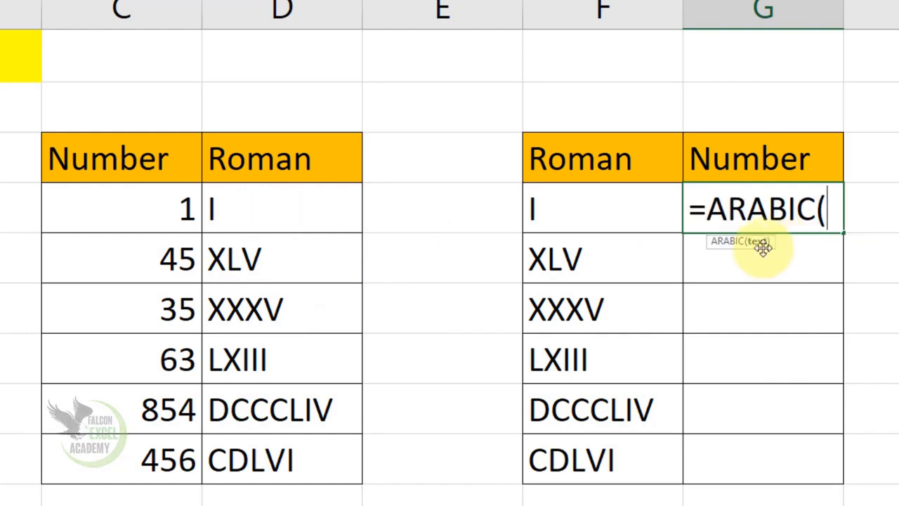
left_click(630, 221)
type(")")
key("Return")
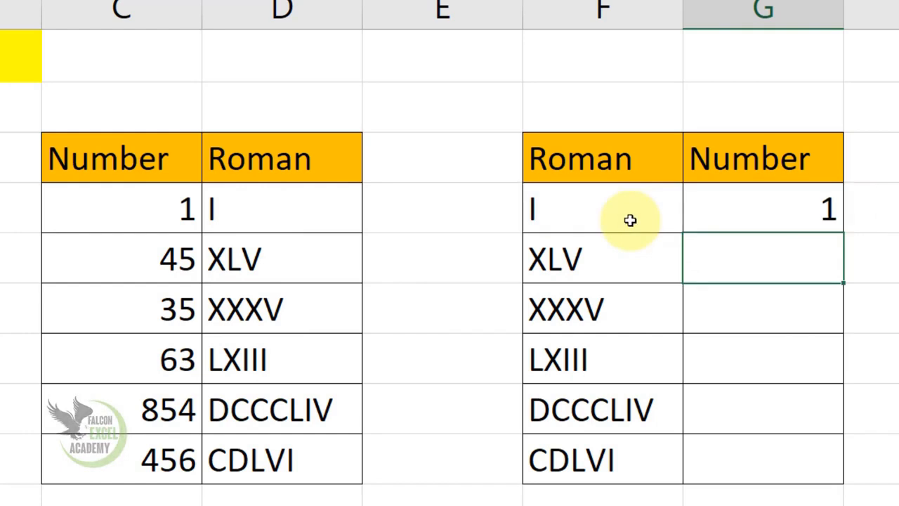
Fill the ARABIC formula from G4 down to G9 and compare rows 5, 8 and 9 across both tables
left_click(796, 208)
left_click_drag(843, 232, 832, 455)
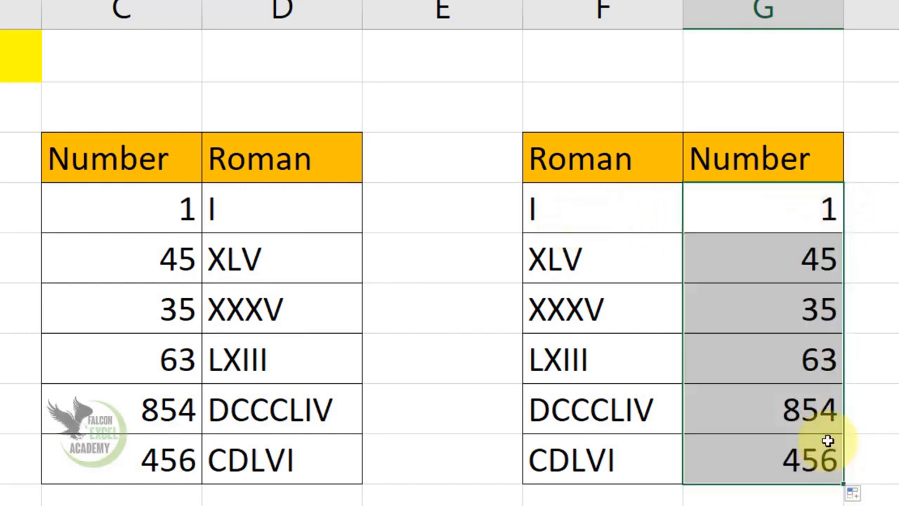
left_click_drag(146, 267, 729, 276)
left_click_drag(149, 407, 717, 418)
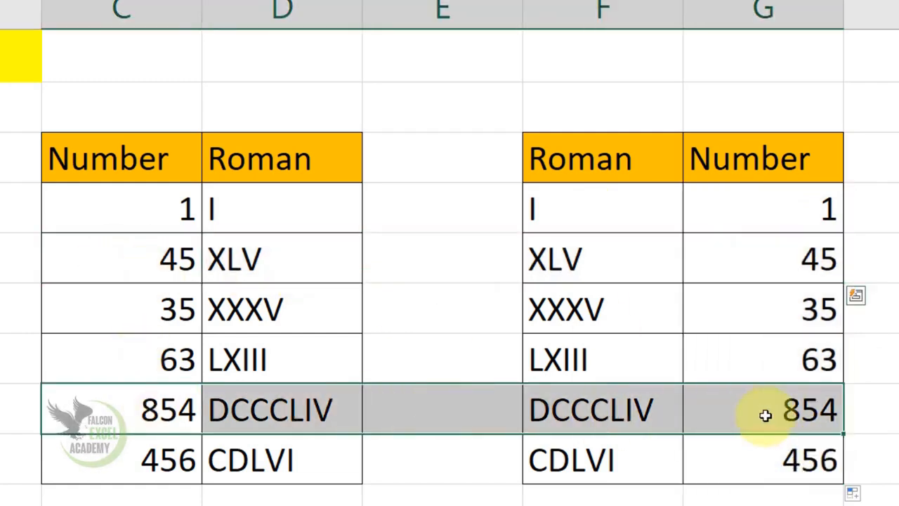
left_click_drag(145, 458, 727, 457)
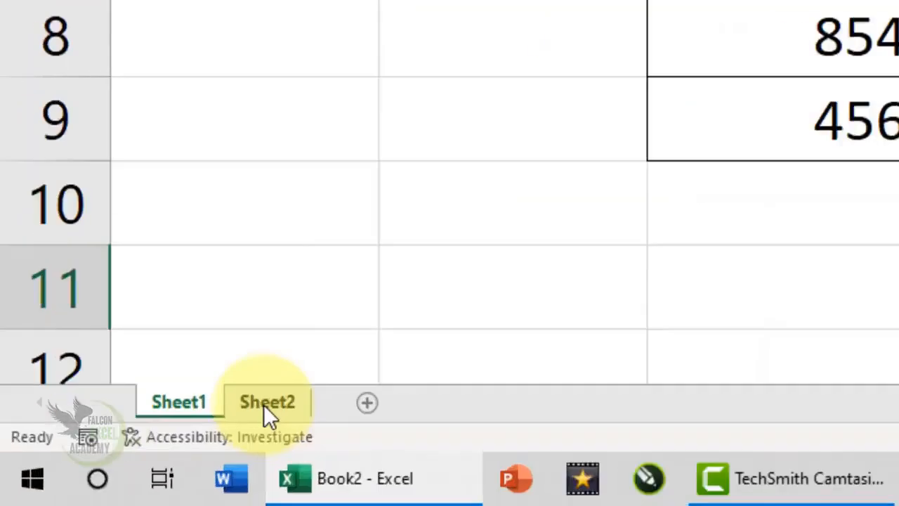
Switch to Sheet2 and clear the Result dates in D4:D7
left_click(265, 410)
left_click(299, 356)
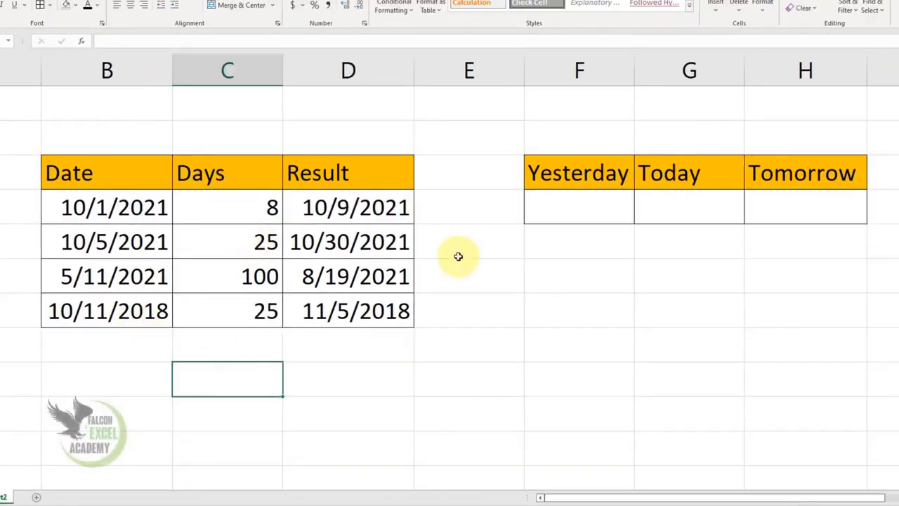
left_click_drag(64, 203, 64, 307)
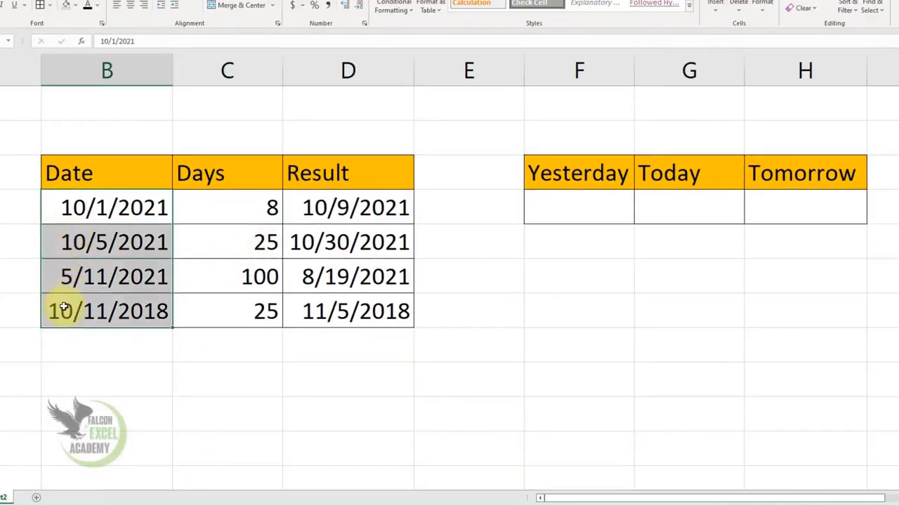
left_click(94, 202)
left_click(231, 211)
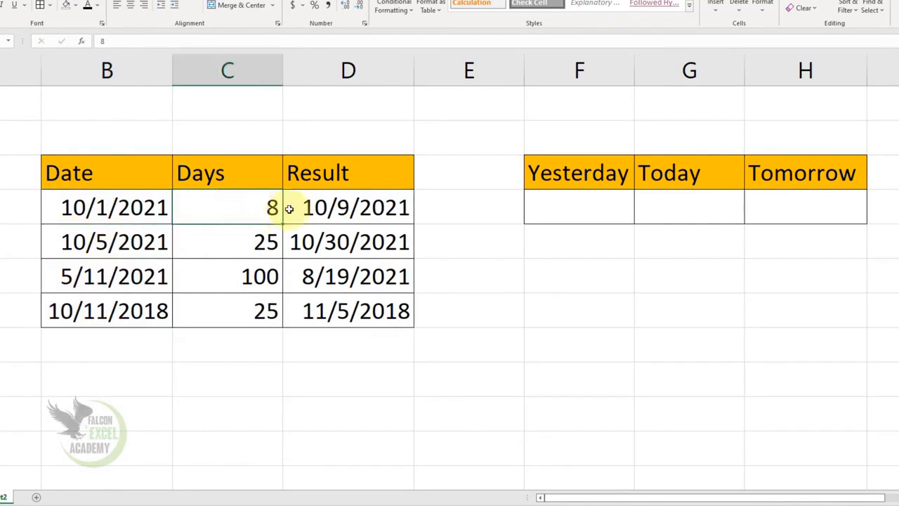
left_click_drag(359, 208, 363, 311)
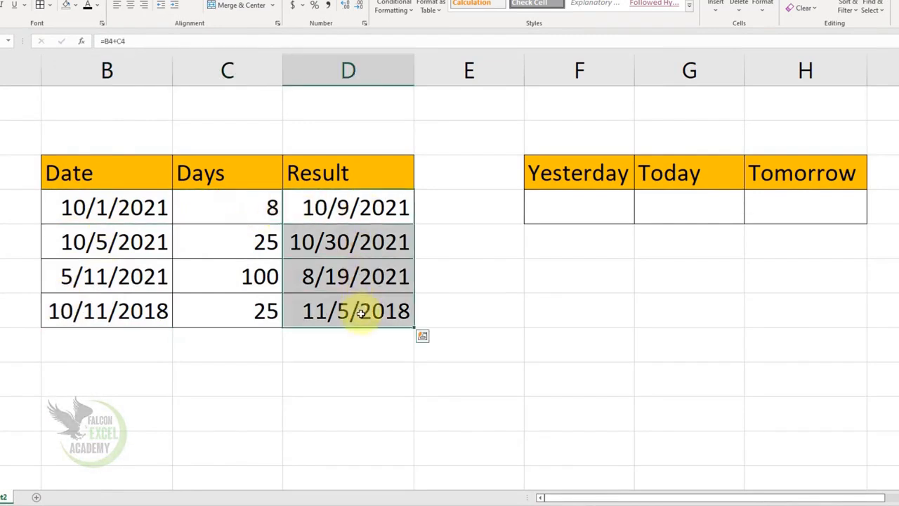
key("Delete")
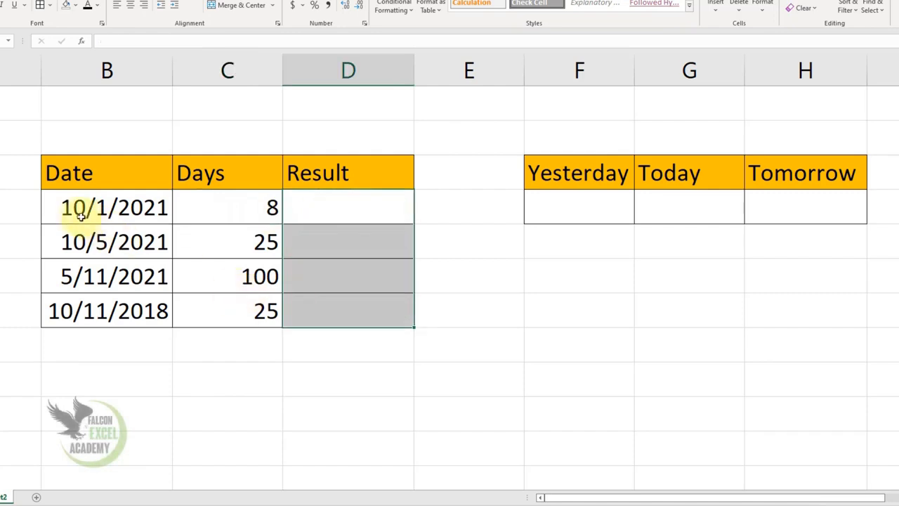
Enter =B4+C4 in D4 to add the days to the first date
left_click(155, 216)
left_click(243, 212)
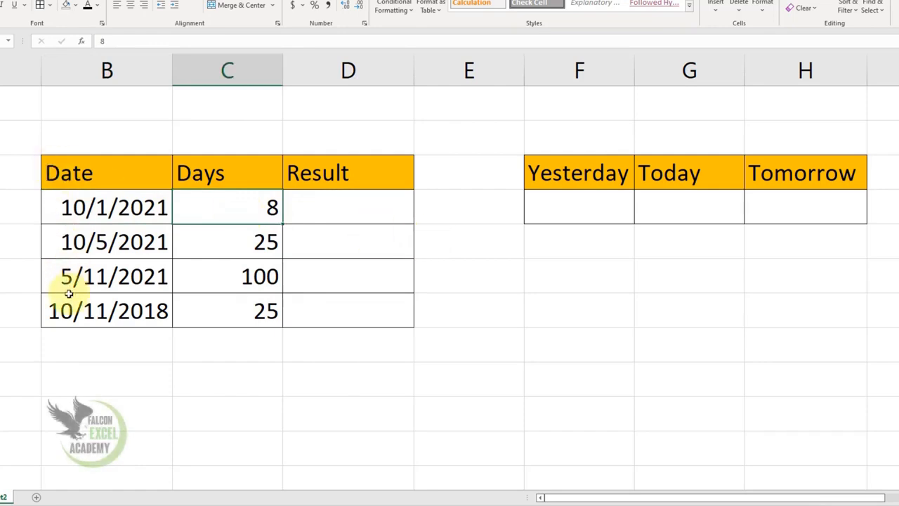
left_click(345, 210)
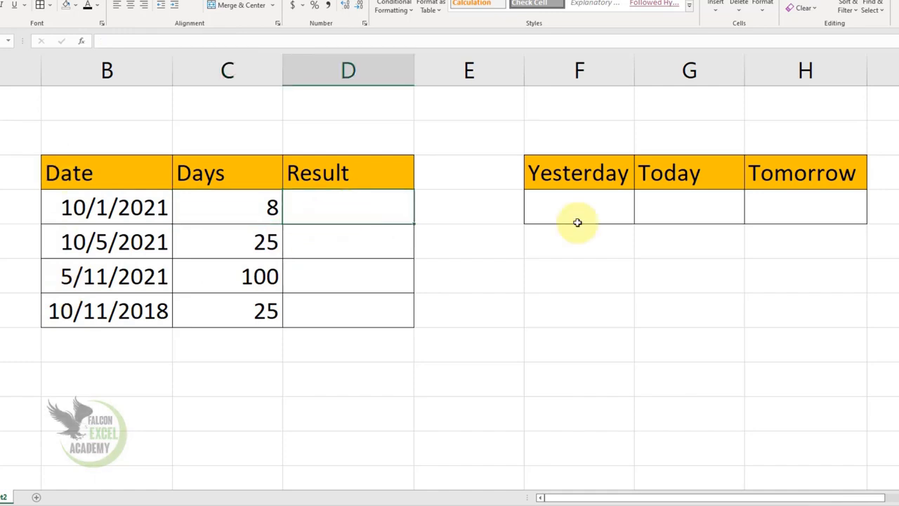
type("=")
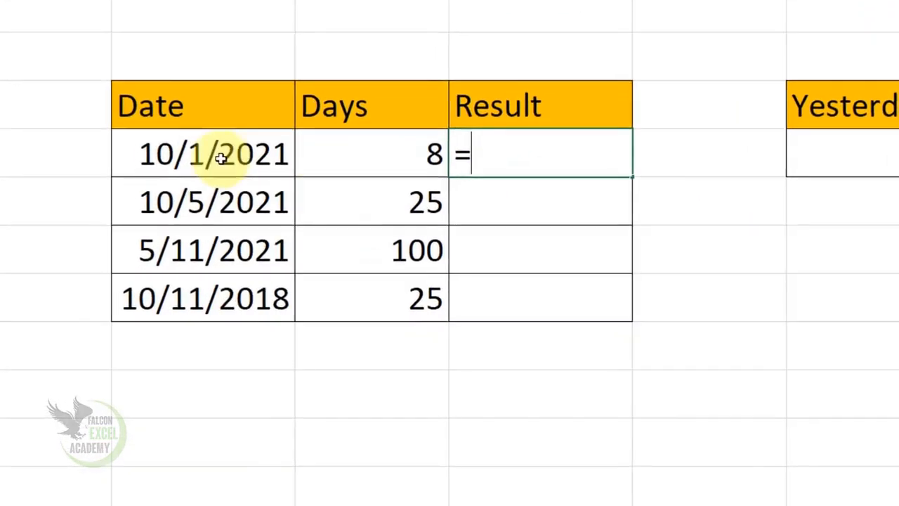
left_click(180, 150)
type("+")
left_click(353, 149)
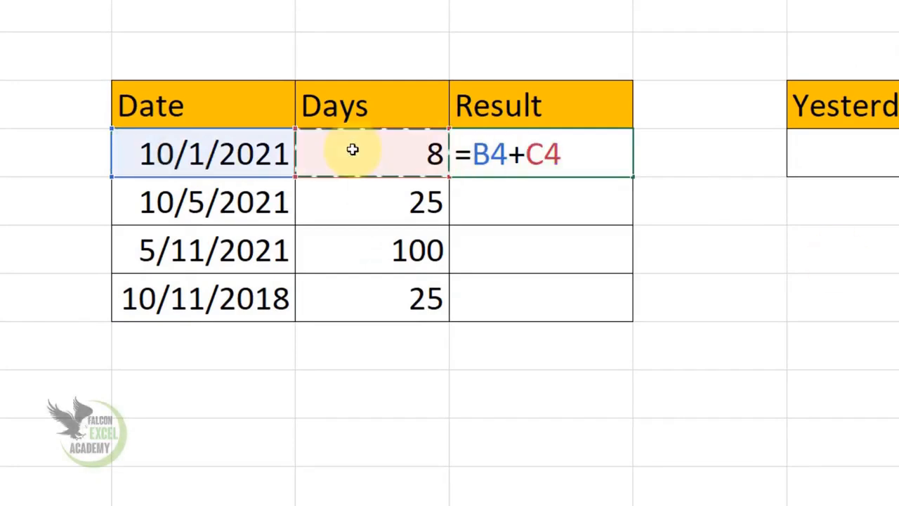
key("Return")
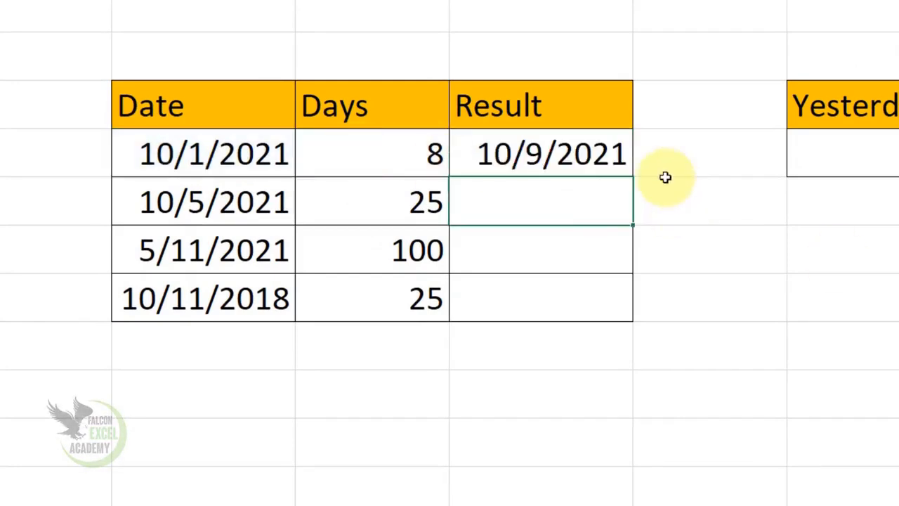
Fill the date addition formula from D4 down to D7
left_click(540, 160)
left_click_drag(633, 180, 621, 316)
left_click(415, 153)
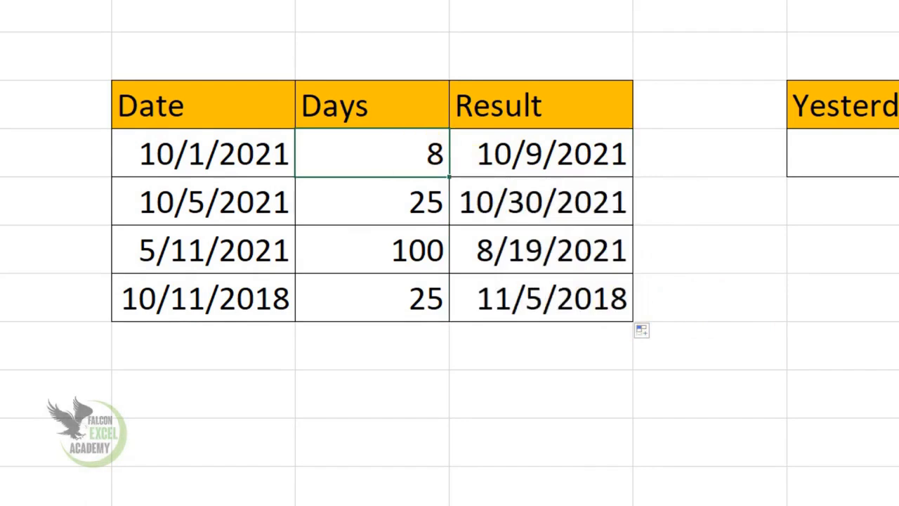
Set the Days value for the first date in C4 to 25
type("25")
key("Return")
left_click(403, 160)
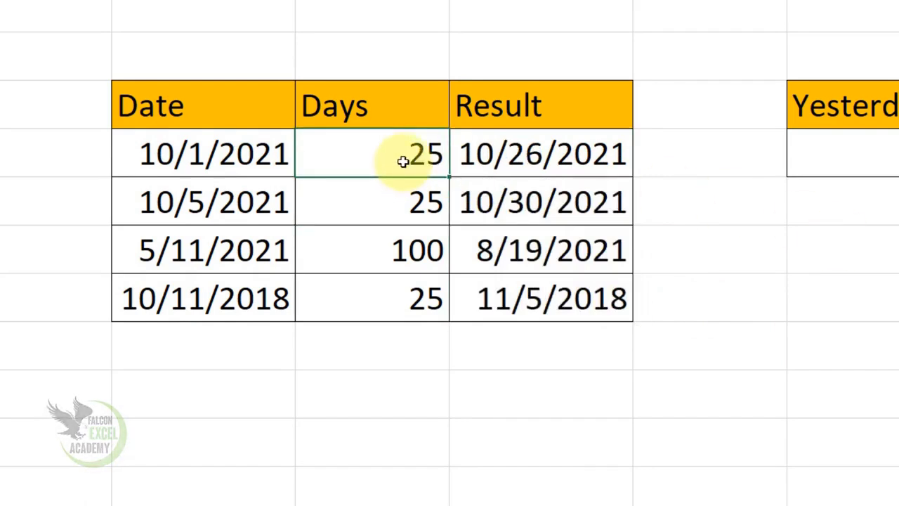
Change the first date's Days value in C4 to 150
double_click(403, 161)
key("BackSpace")
key("BackSpace")
type("150")
key("Return")
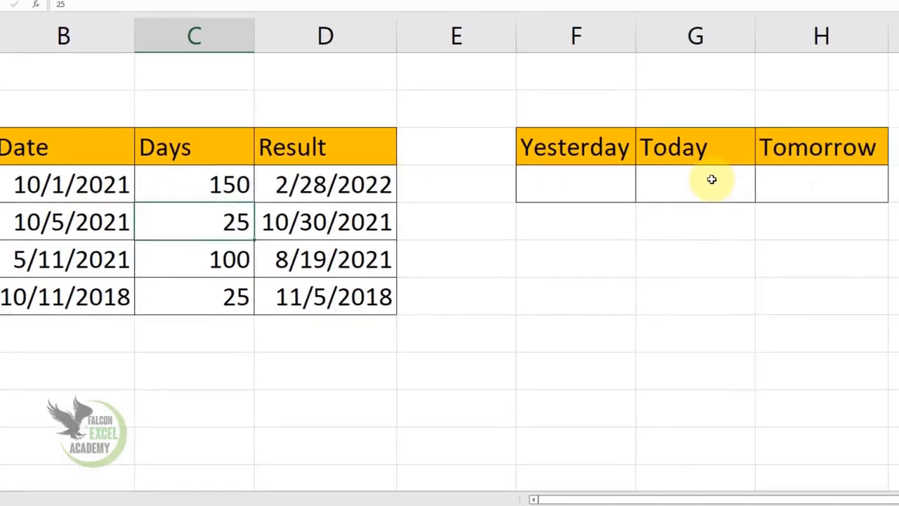
Enter =today() in the Today cell G4 to return the current date
left_click(688, 185)
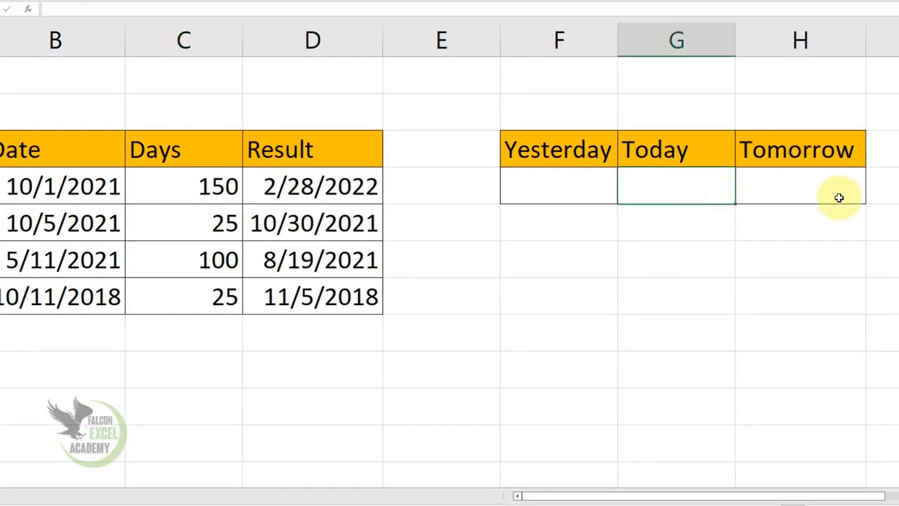
type("=")
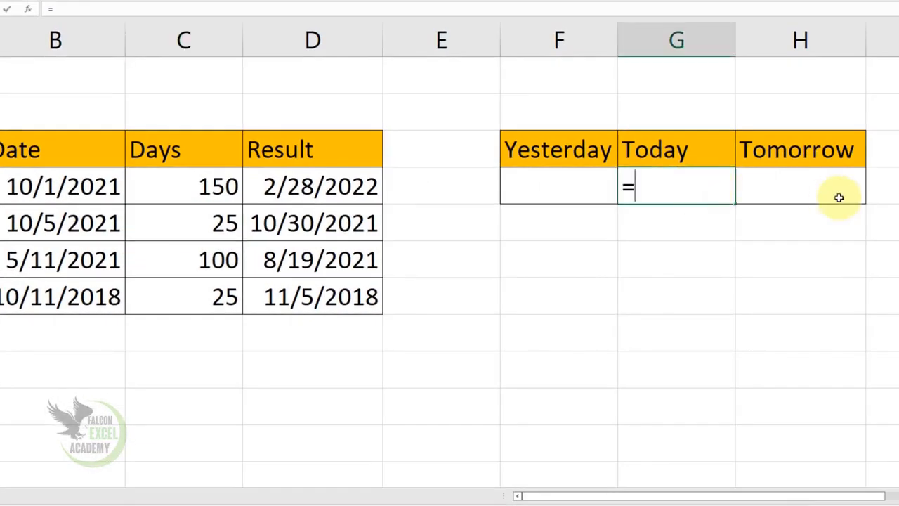
type("today()")
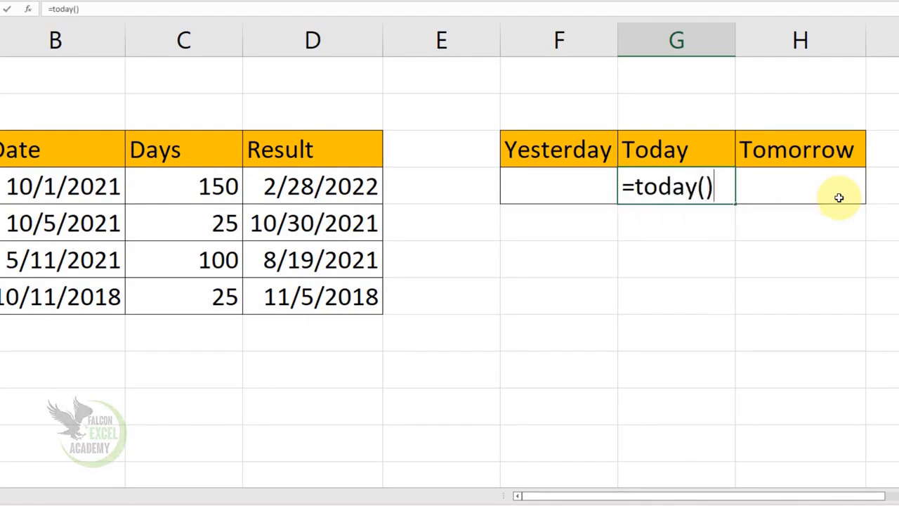
key("Return")
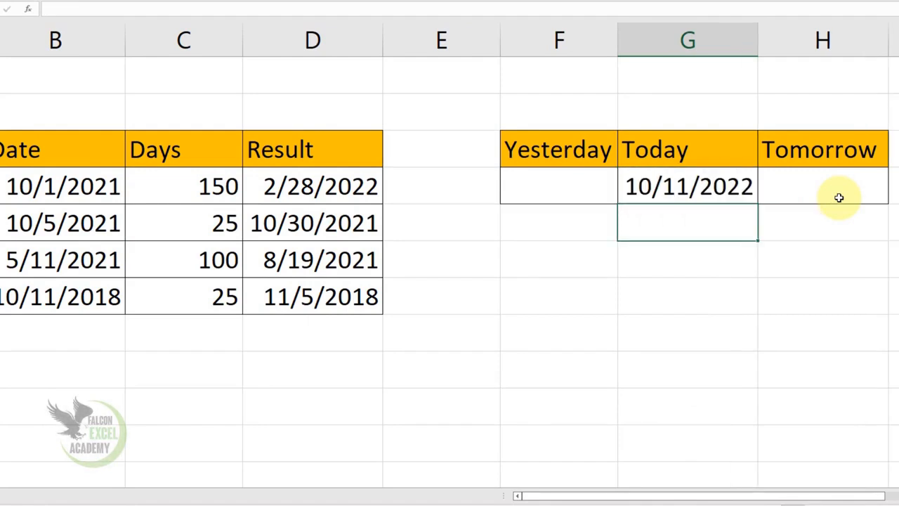
Enter =today()-1 in the Yesterday cell F4 to return the previous day's date
left_click(575, 194)
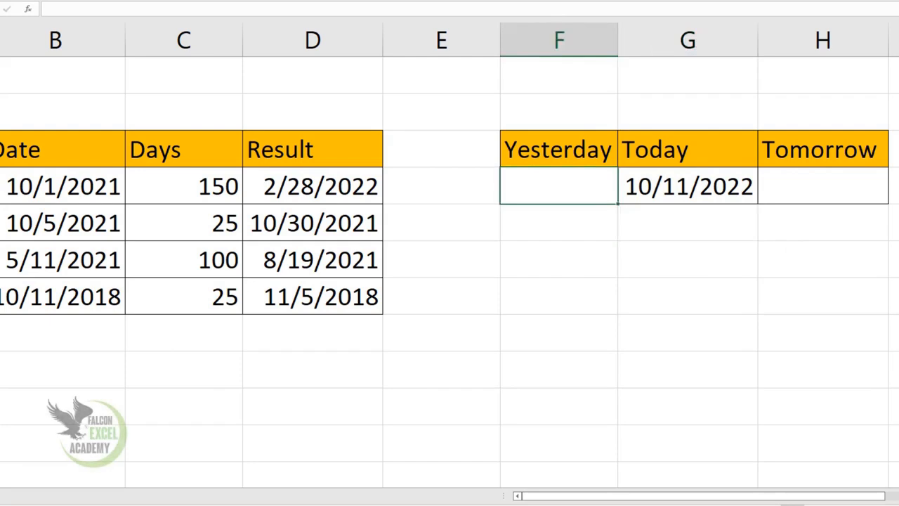
type("=")
left_click(711, 186)
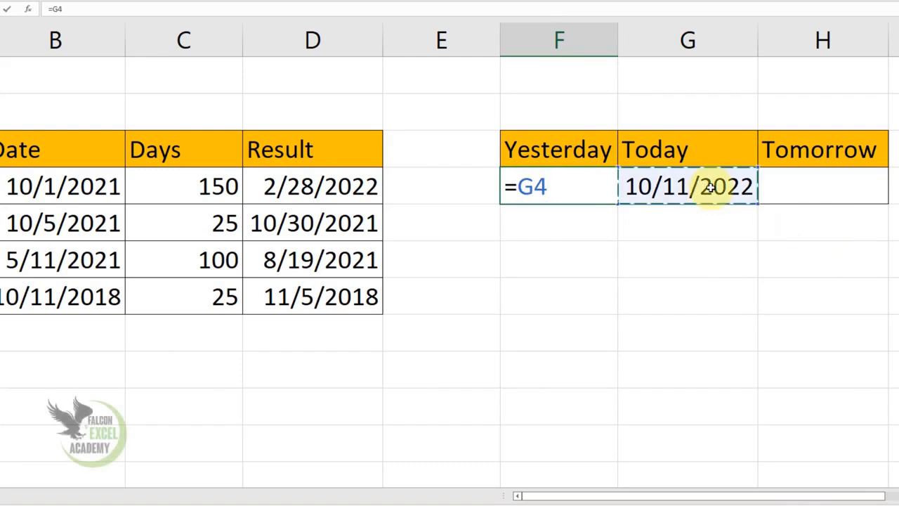
key("BackSpace")
key("BackSpace")
type("tod")
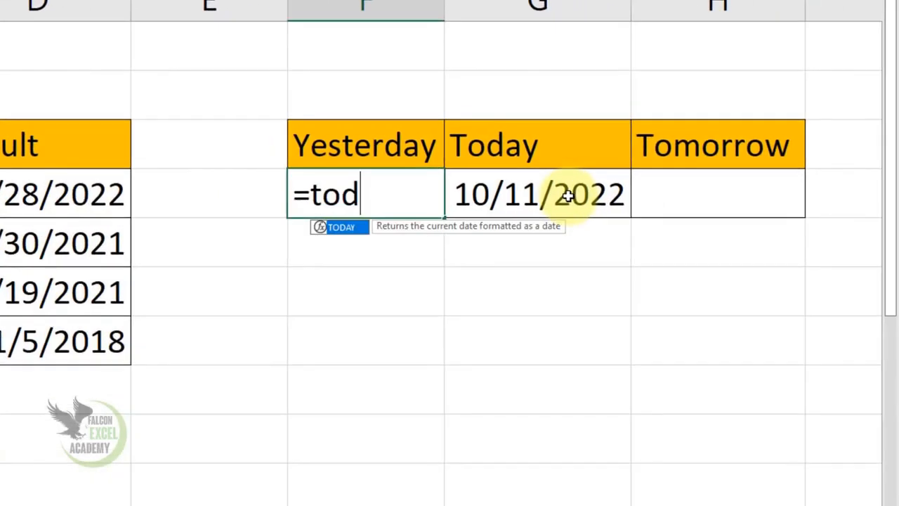
type("ay()-")
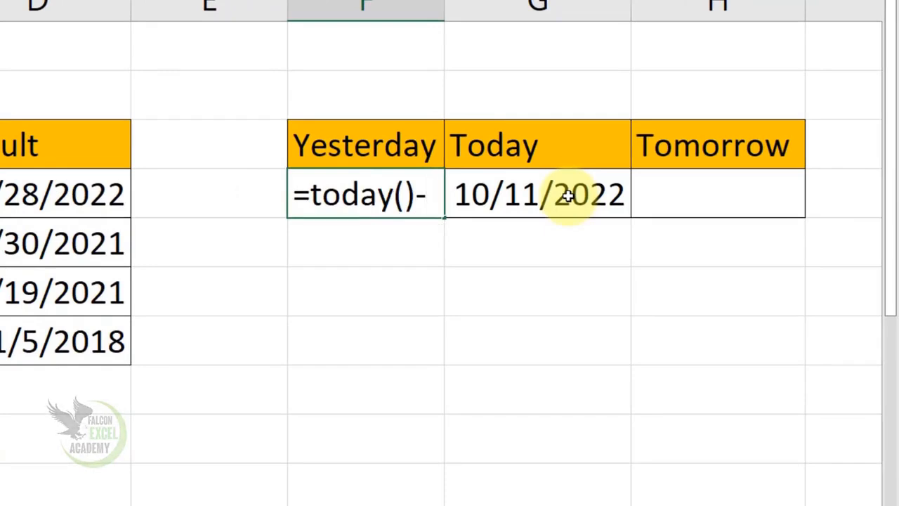
type("10/1")
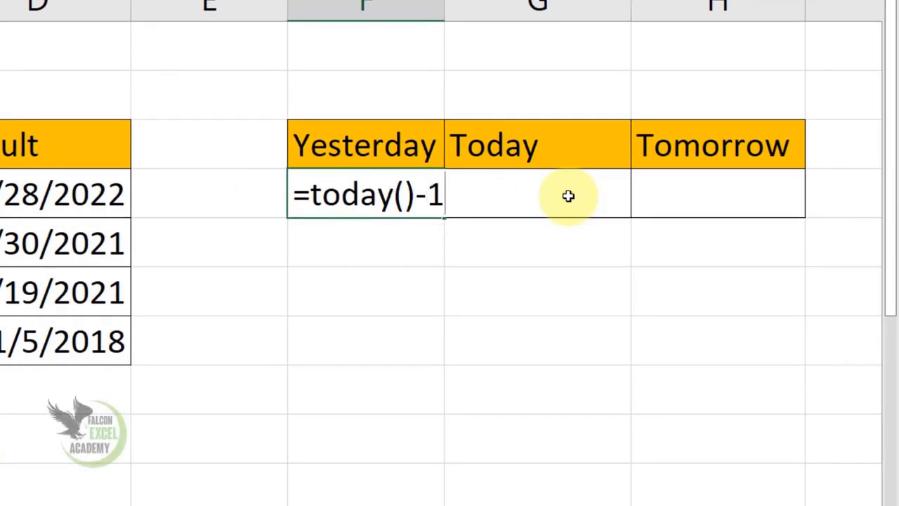
key("Return")
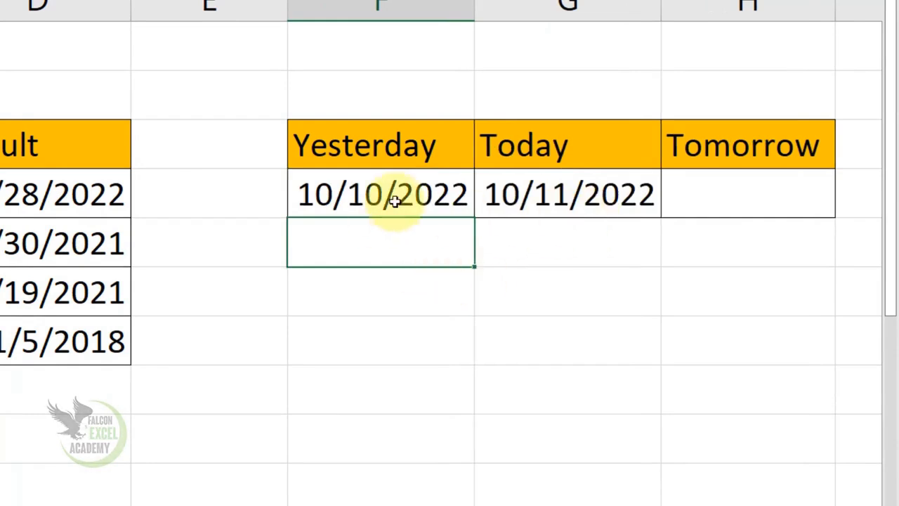
Enter =TODAY()+1 in the Tomorrow cell H4 to return the next day's date
left_click(750, 200)
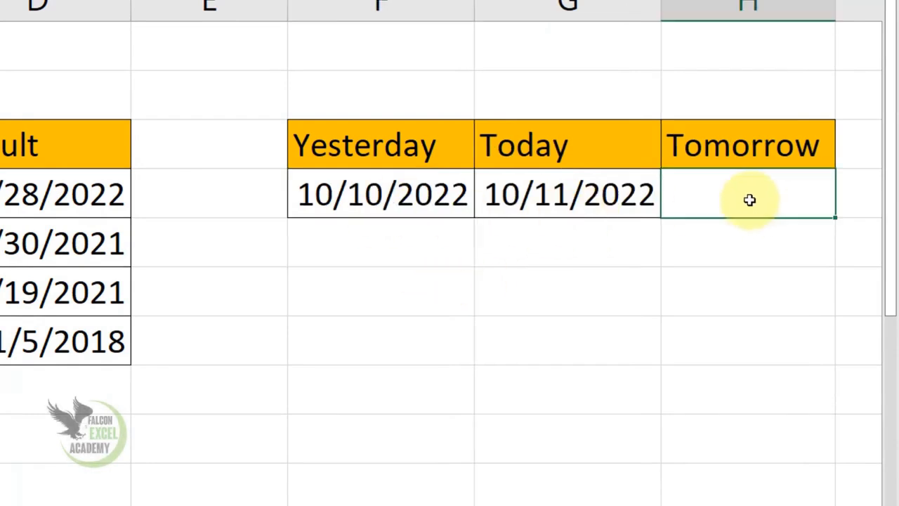
type("=today")
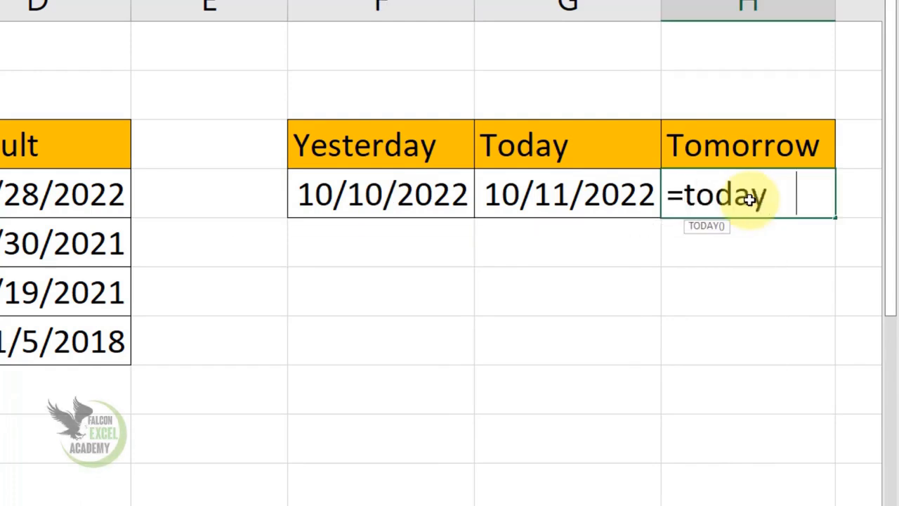
key("Tab")
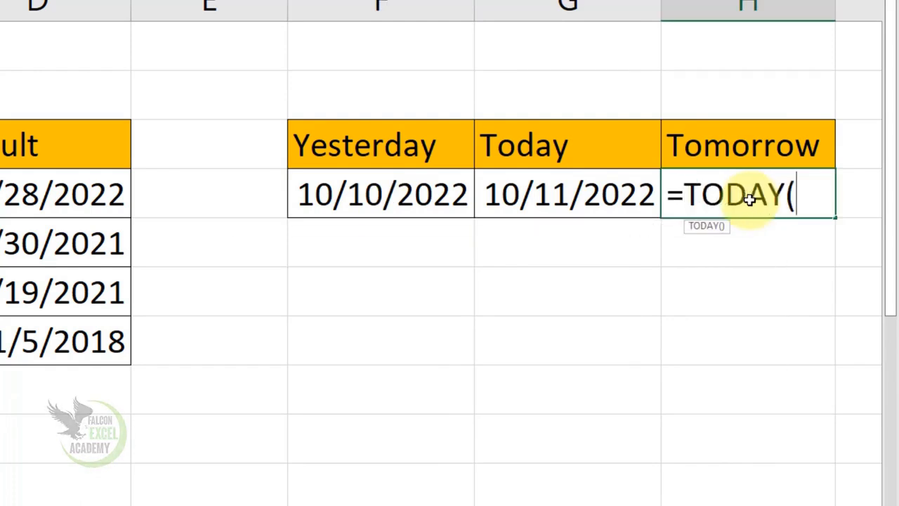
type(")+1")
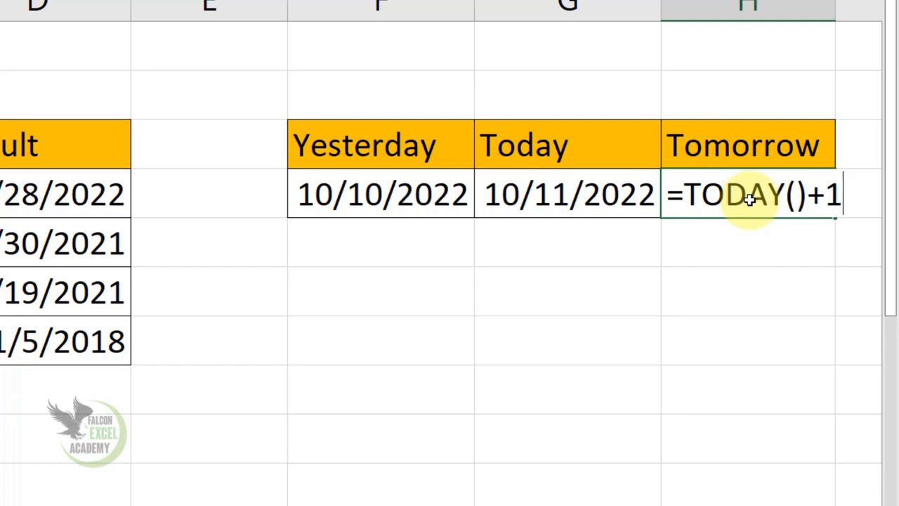
key("Return")
Change the Tomorrow formula in H4 to =TODAY()+15, and return to Sheet1
left_click(747, 199)
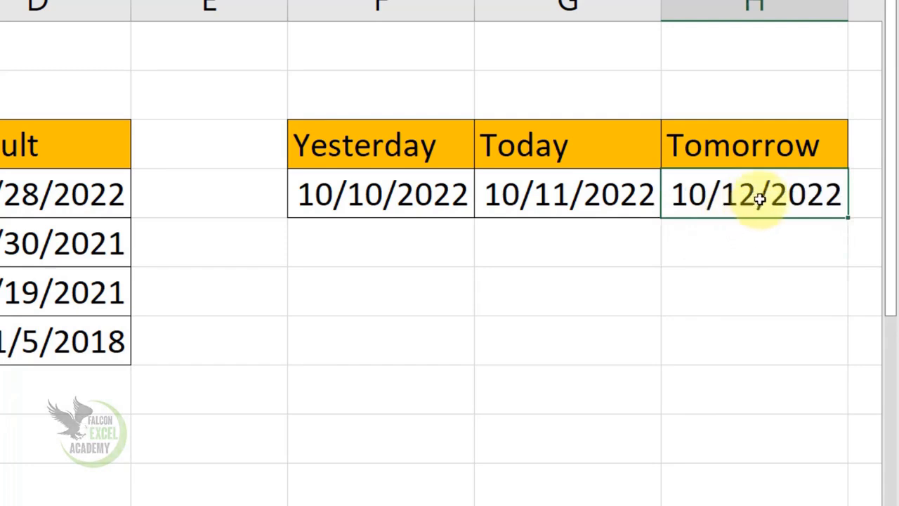
double_click(785, 196)
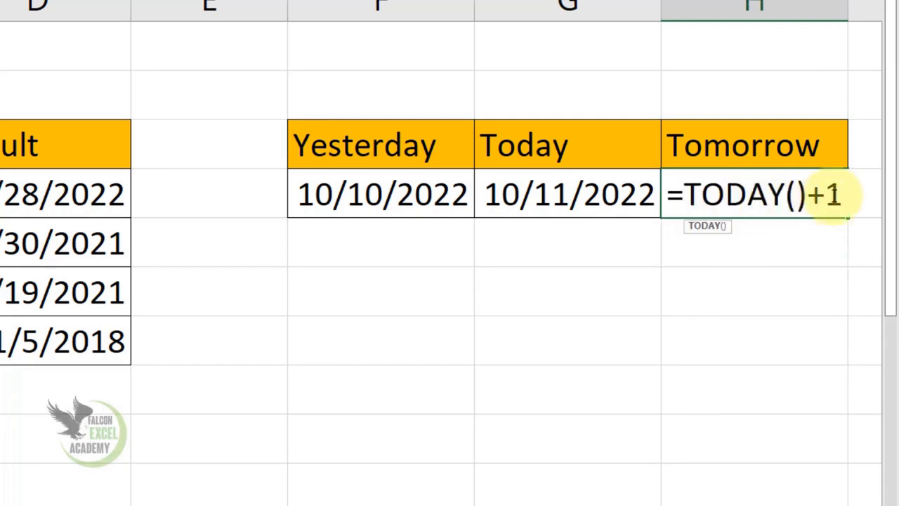
double_click(830, 196)
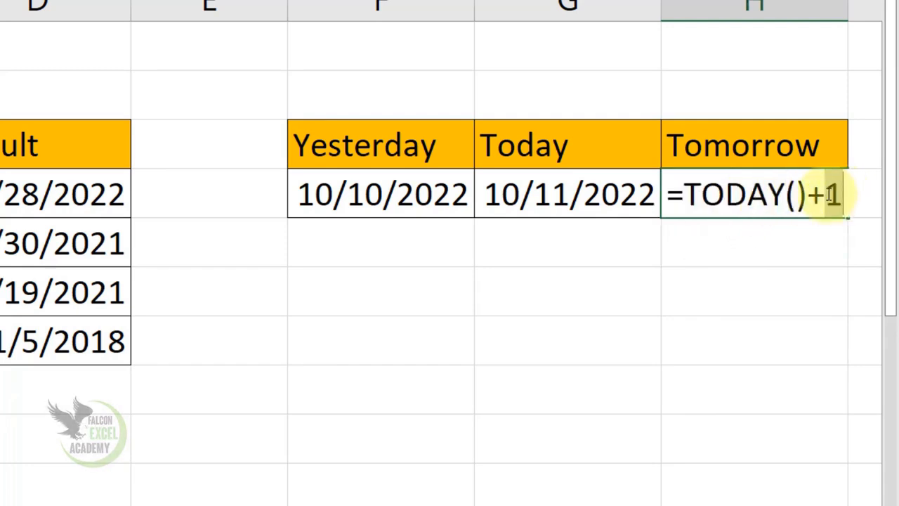
type("15")
key("Return")
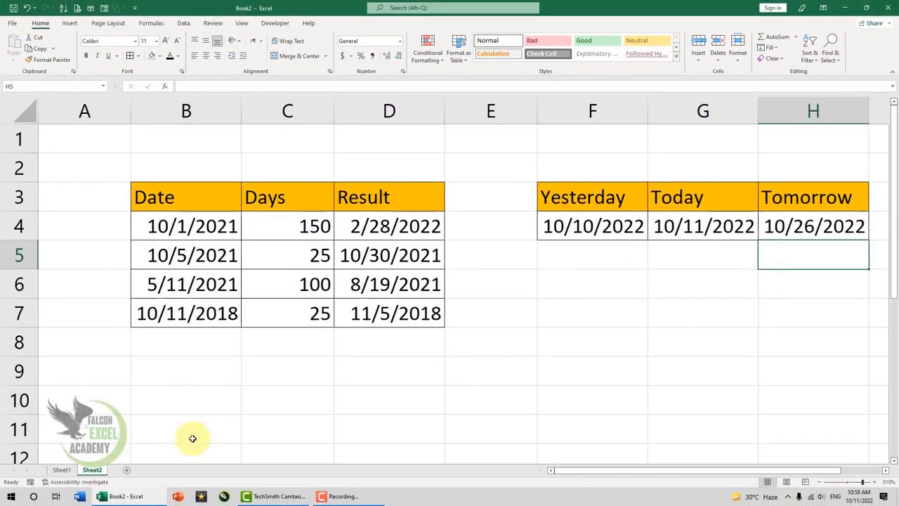
left_click(61, 471)
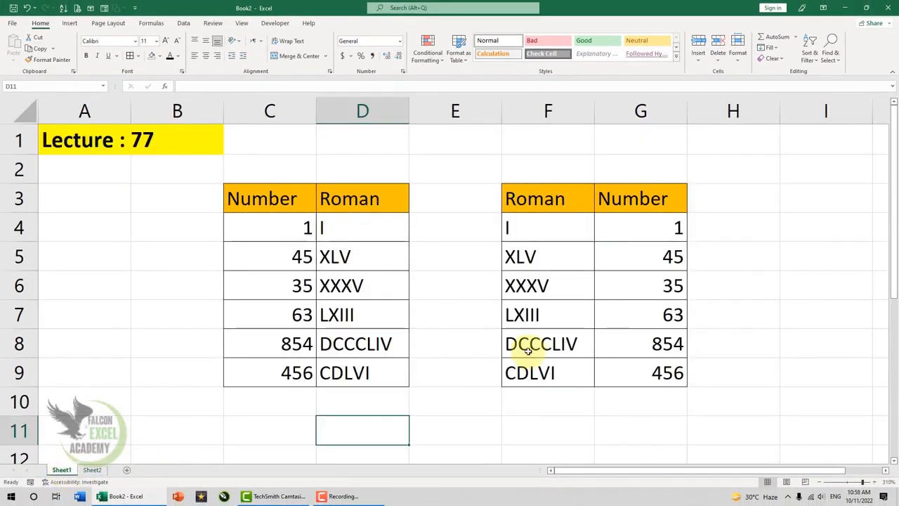